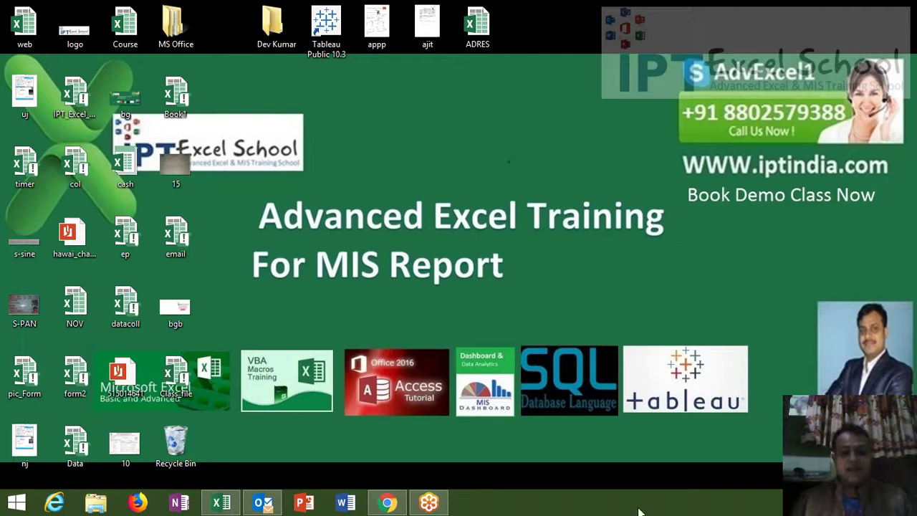
Show and hide the meeting recording manager, then refresh the desktop a few times.
{"action": "left_click", "coordinate": [429, 503]}
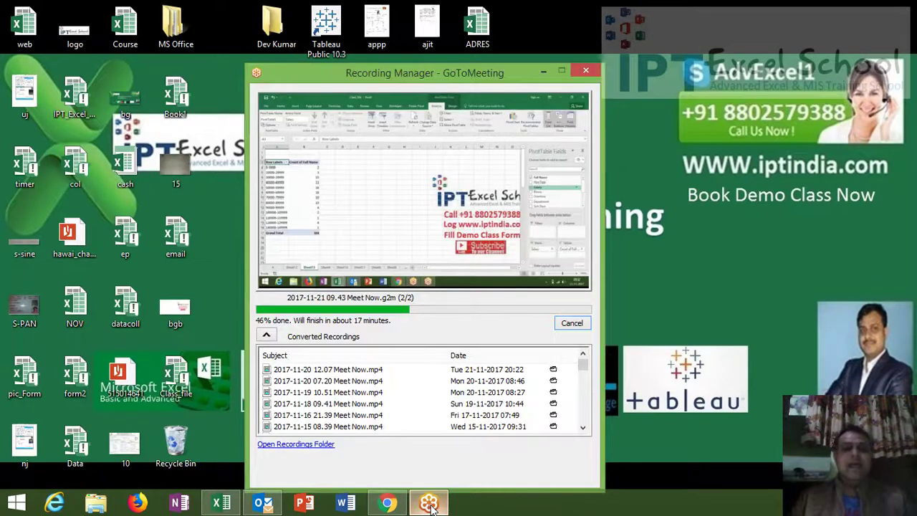
{"action": "left_click", "coordinate": [429, 503]}
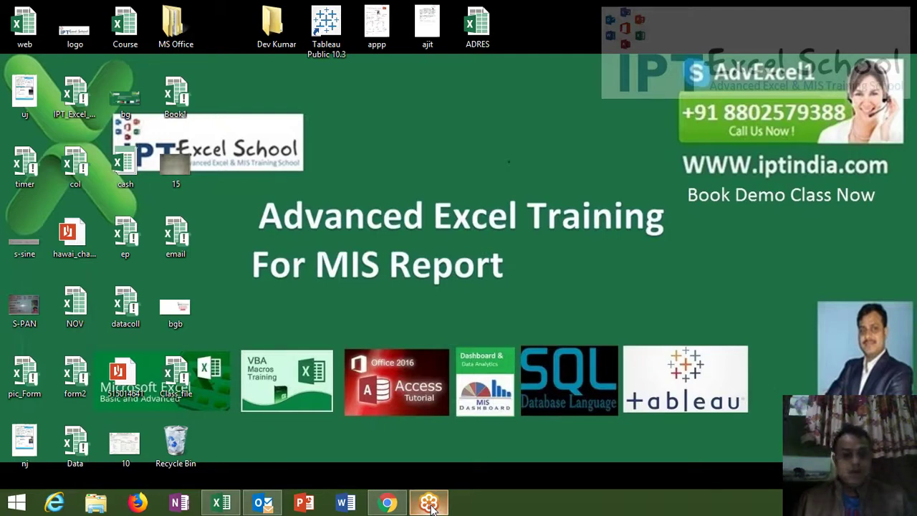
{"action": "right_click", "coordinate": [412, 425]}
{"action": "left_click", "coordinate": [447, 295]}
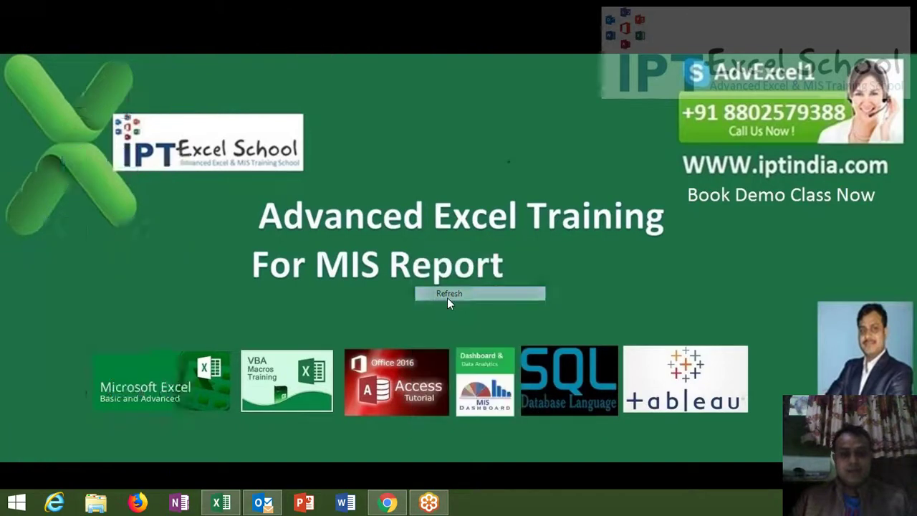
{"action": "right_click", "coordinate": [447, 298]}
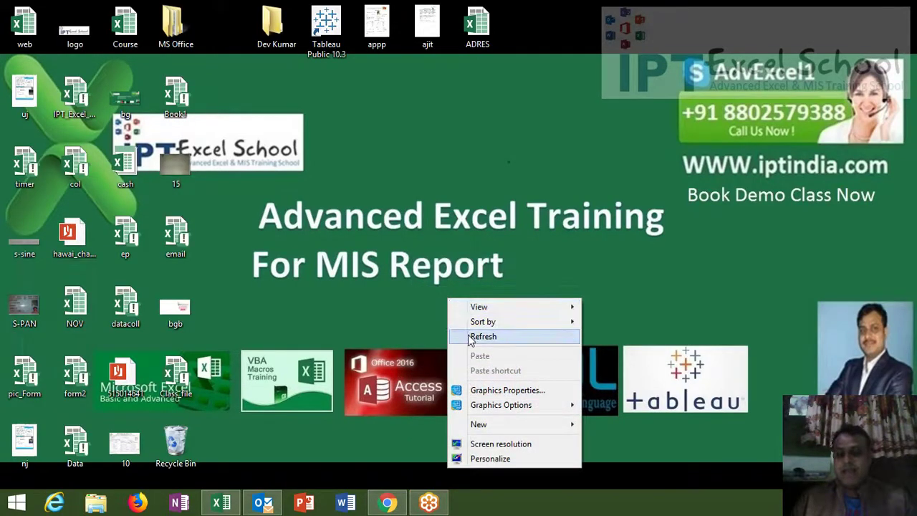
{"action": "left_click", "coordinate": [468, 334]}
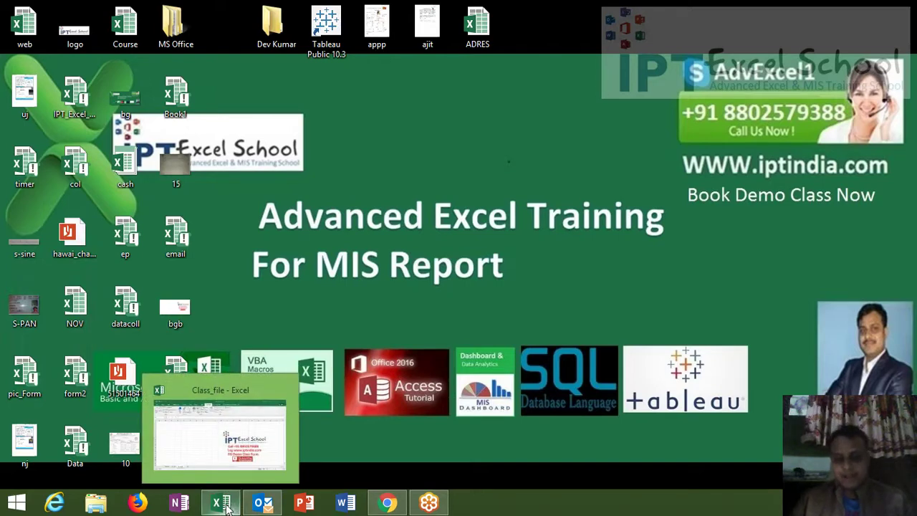
Bring up Class_file and confirm Developer is checked under Customize Ribbon in Excel Options.
{"action": "left_click", "coordinate": [227, 505]}
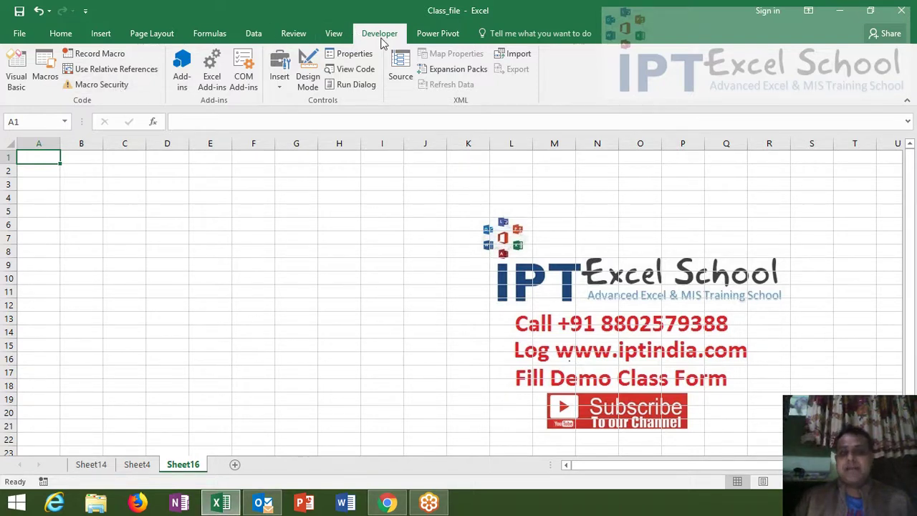
{"action": "left_click", "coordinate": [20, 33]}
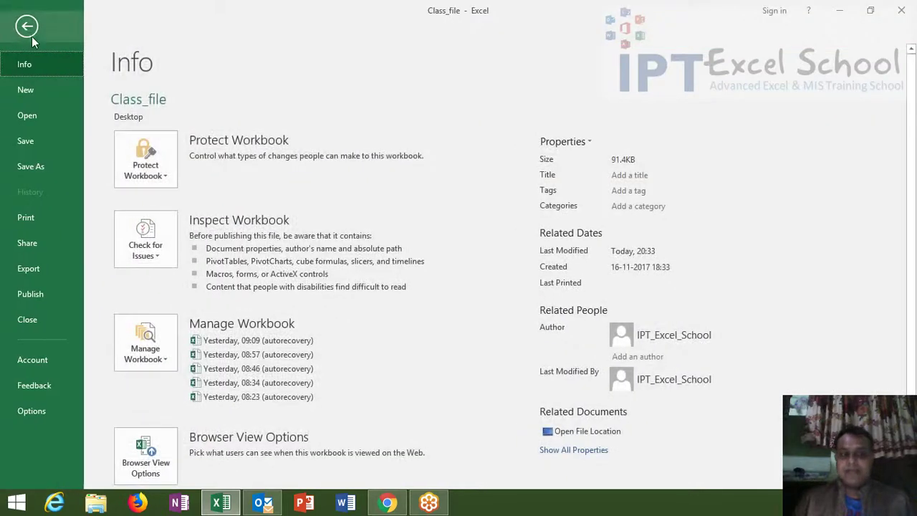
{"action": "left_click", "coordinate": [31, 410]}
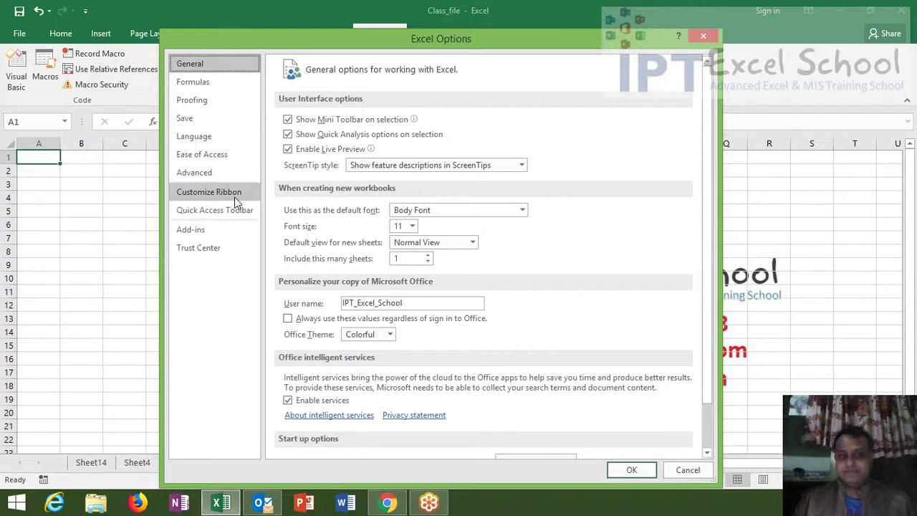
{"action": "left_click", "coordinate": [234, 197]}
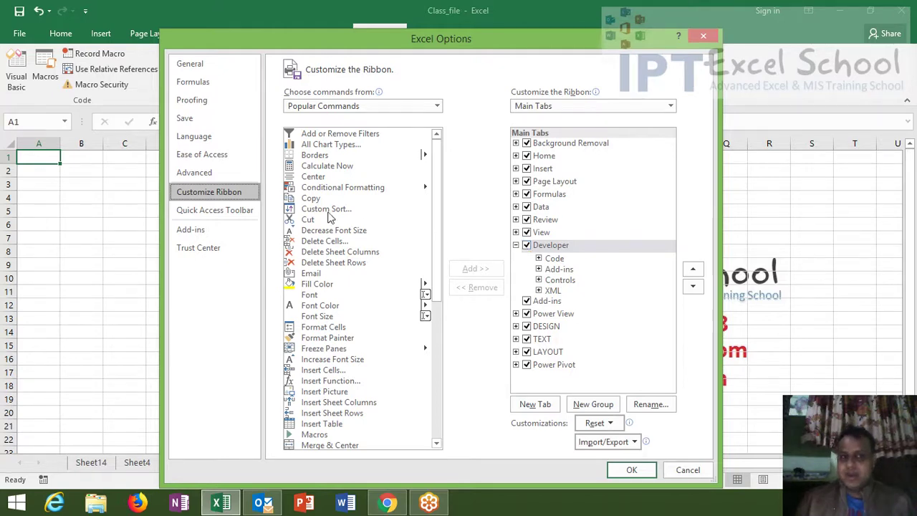
{"action": "left_click", "coordinate": [224, 70]}
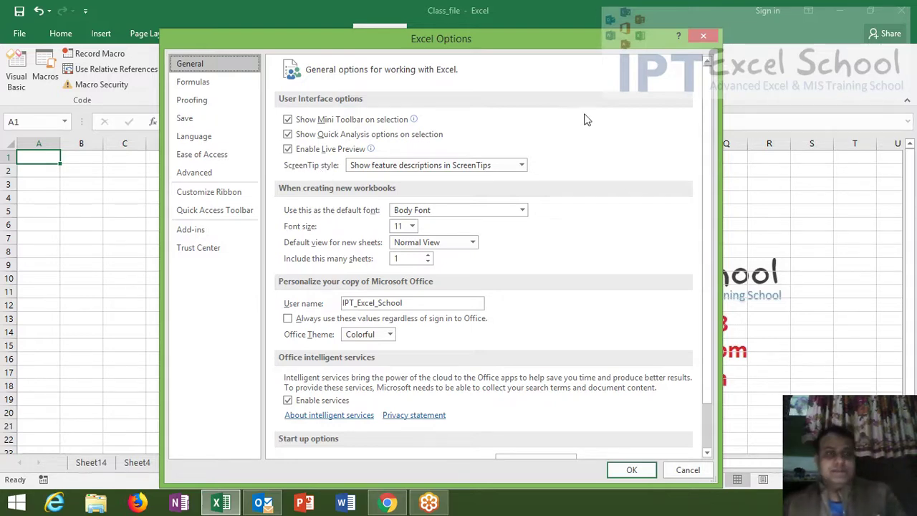
{"action": "left_click", "coordinate": [703, 36]}
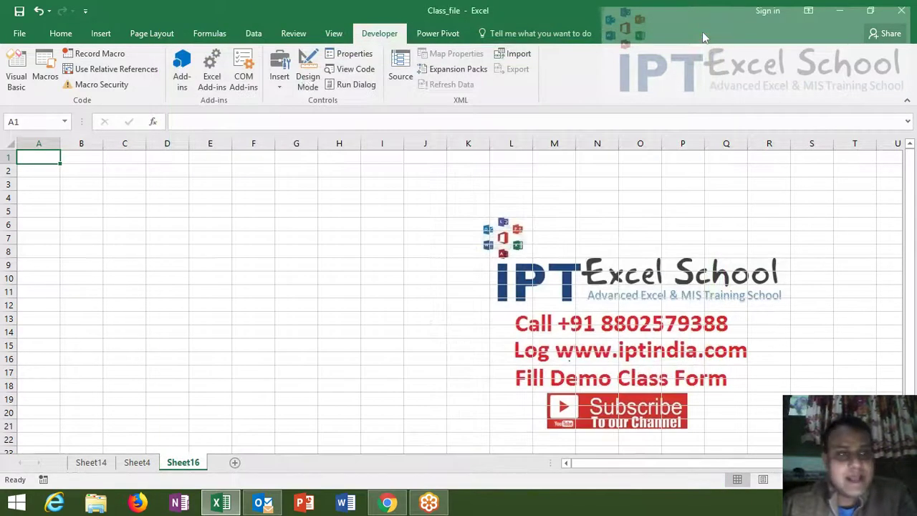
Check Excel's Macro Security is set to 'Enable all macros', then switch to Outlook's Inbox.
{"action": "left_click", "coordinate": [130, 84]}
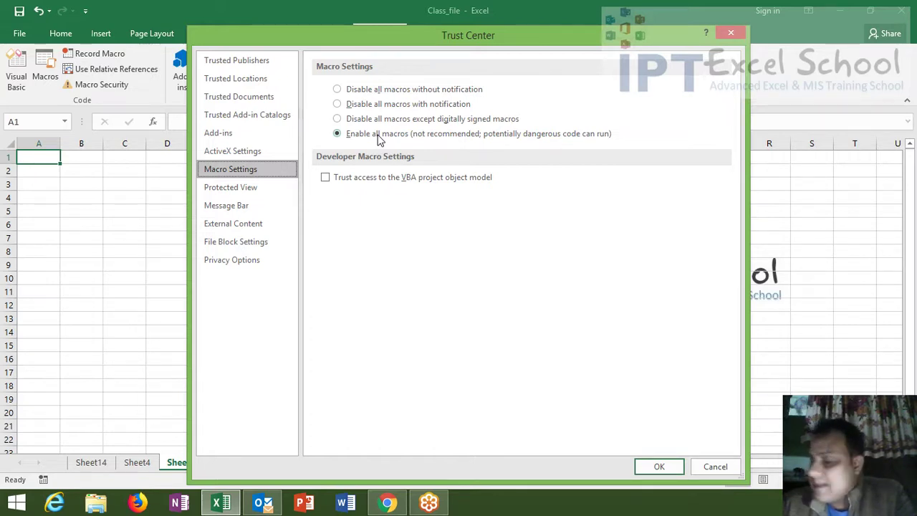
{"action": "left_click", "coordinate": [732, 34]}
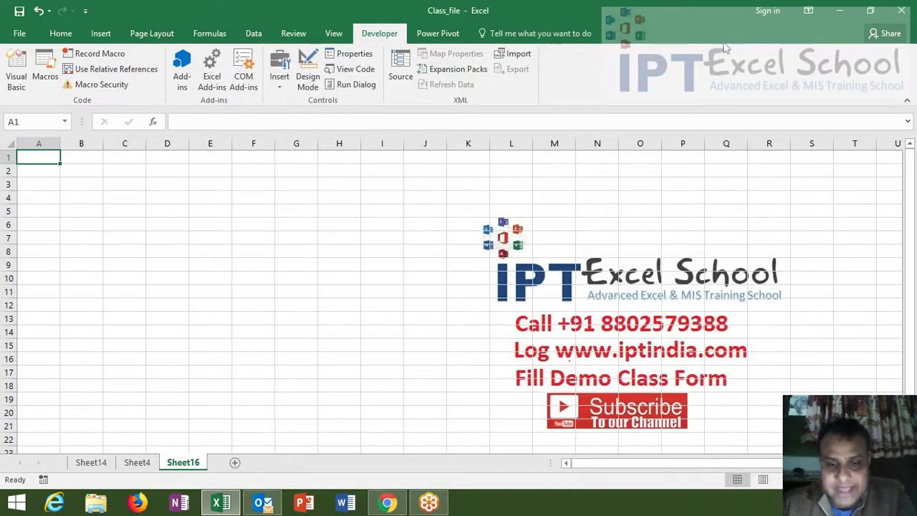
{"action": "left_click", "coordinate": [264, 503]}
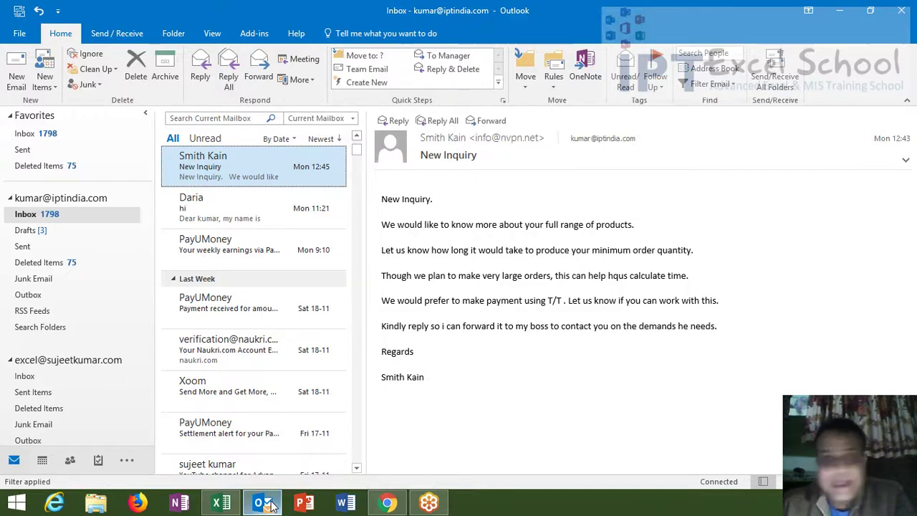
Select 'Enable all macros' in Outlook's Trust Center Macro Settings, confirm both dialogs, and minimize Outlook.
{"action": "left_click", "coordinate": [20, 36]}
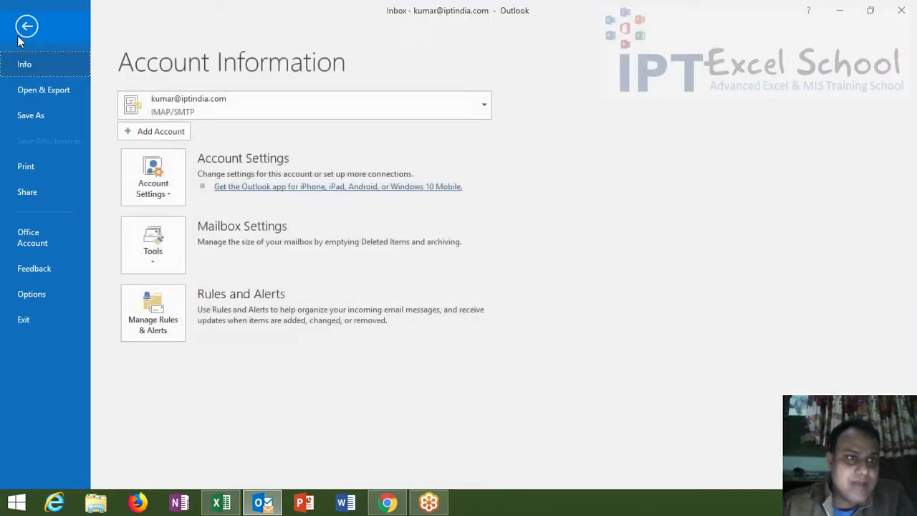
{"action": "left_click", "coordinate": [32, 298]}
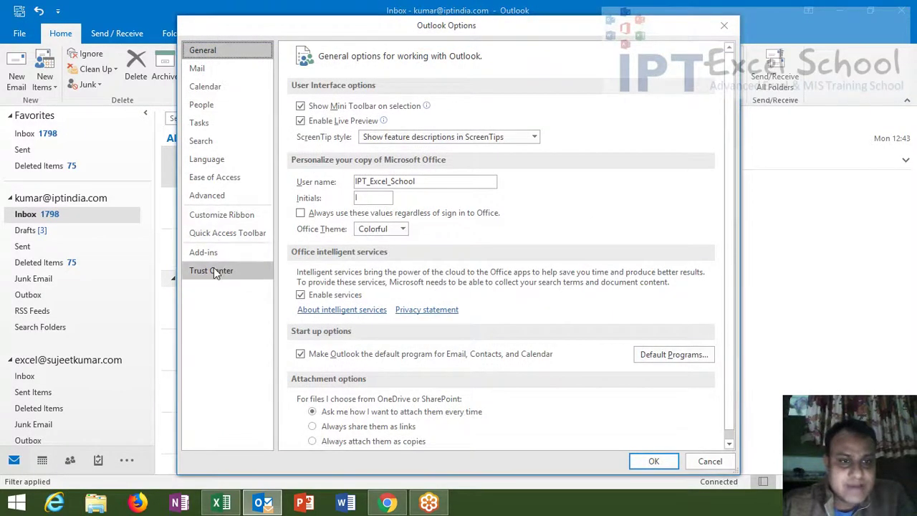
{"action": "left_click", "coordinate": [214, 271]}
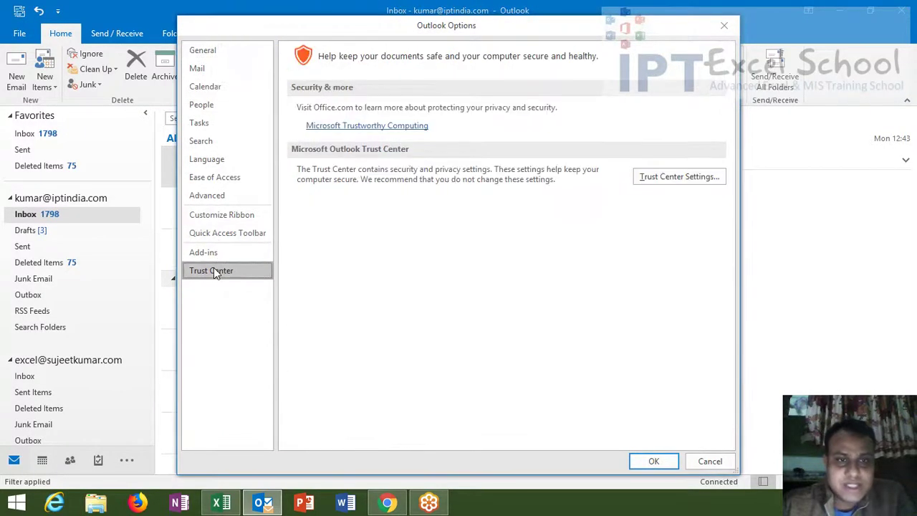
{"action": "left_click", "coordinate": [667, 183]}
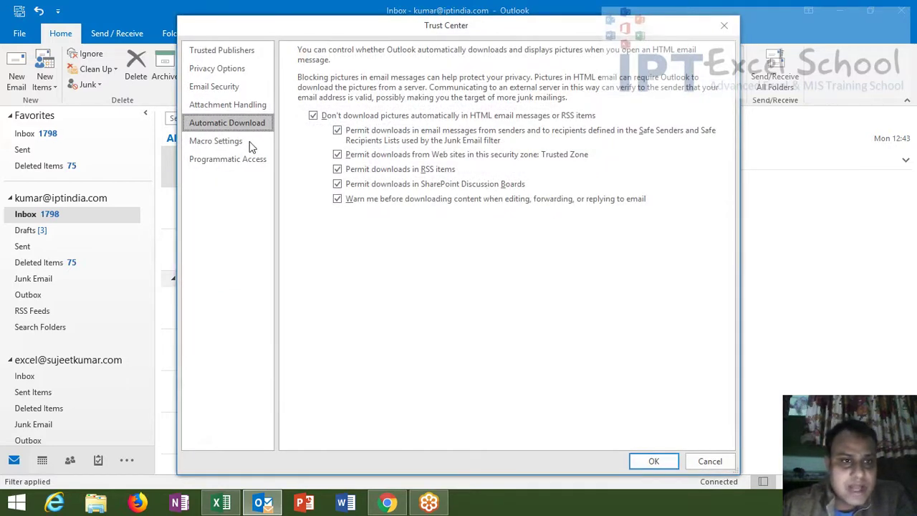
{"action": "left_click", "coordinate": [246, 144]}
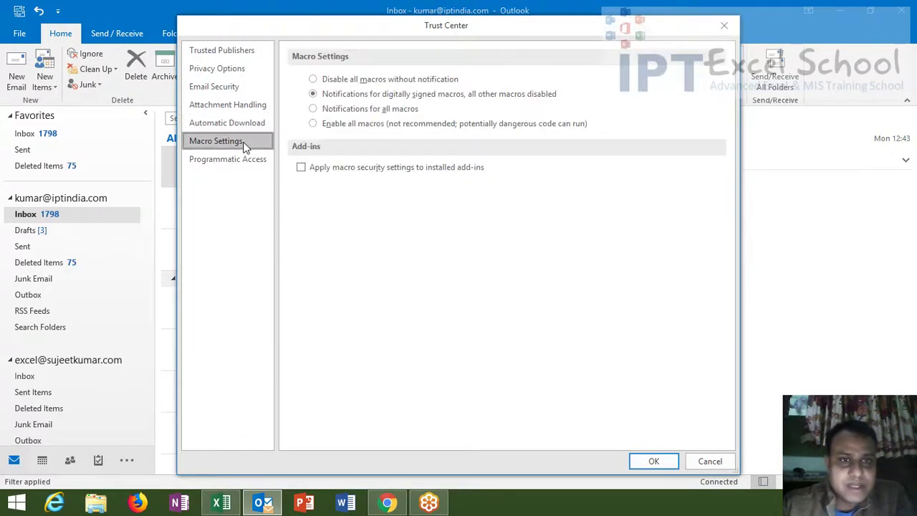
{"action": "left_click", "coordinate": [313, 125]}
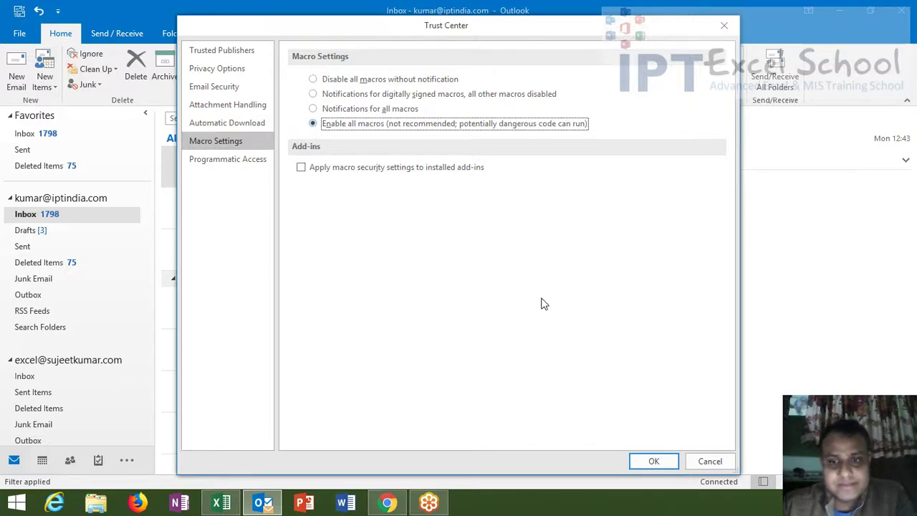
{"action": "left_click", "coordinate": [653, 462]}
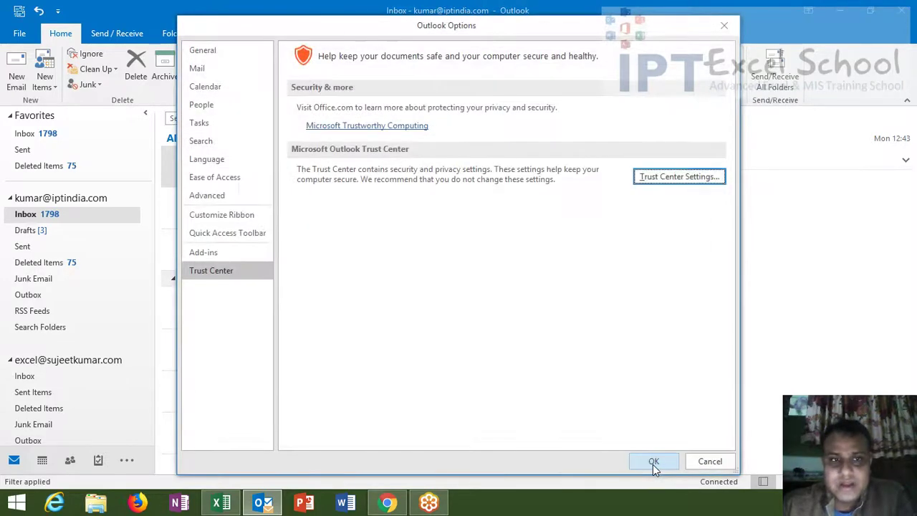
{"action": "left_click", "coordinate": [653, 462]}
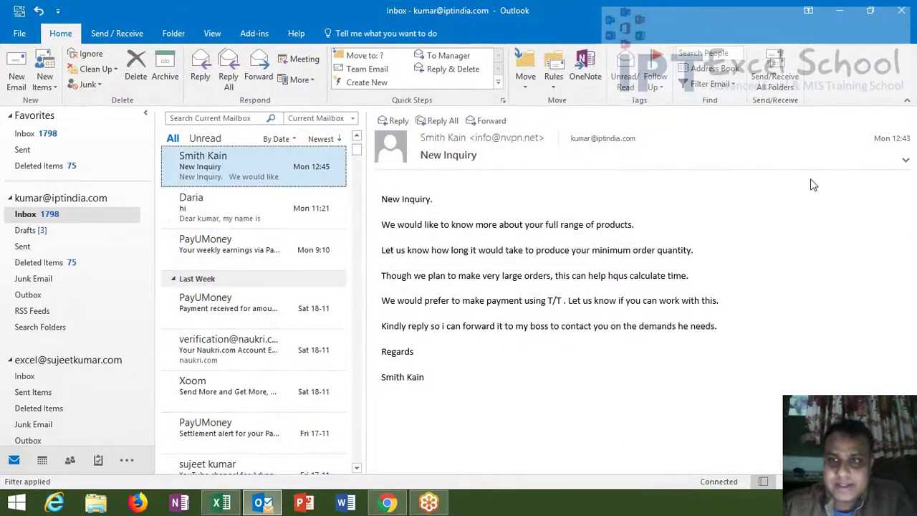
{"action": "left_click", "coordinate": [845, 21]}
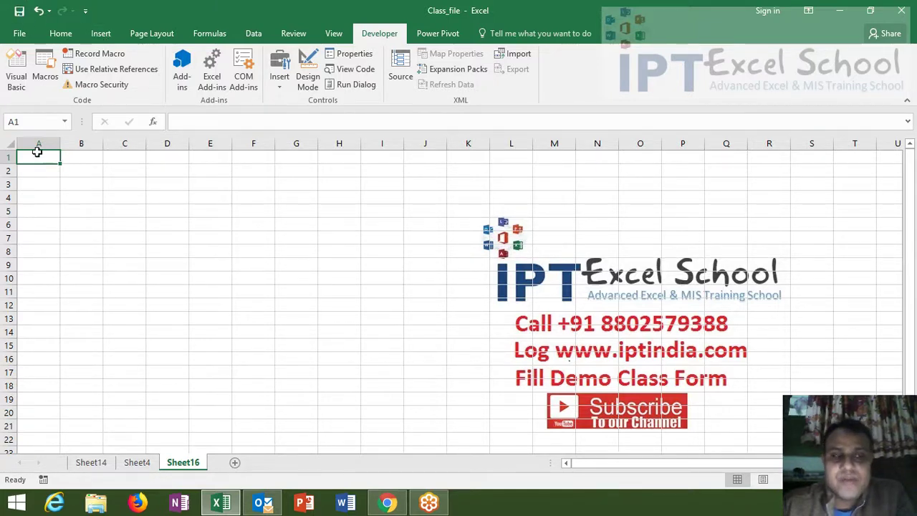
Save Class_file on the Desktop as an Excel Macro-Enabled Workbook (.xlsm), then minimize Excel.
{"action": "left_click", "coordinate": [19, 34]}
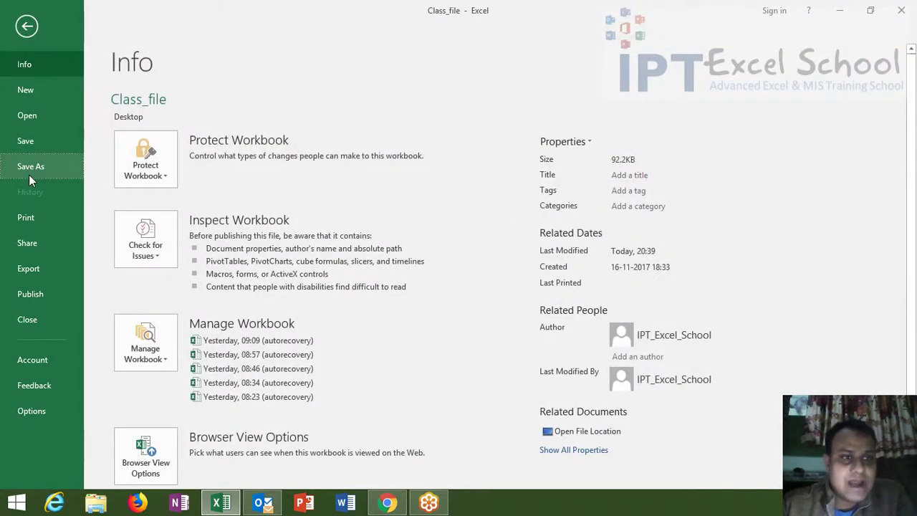
{"action": "left_click", "coordinate": [28, 175]}
{"action": "left_click", "coordinate": [177, 209]}
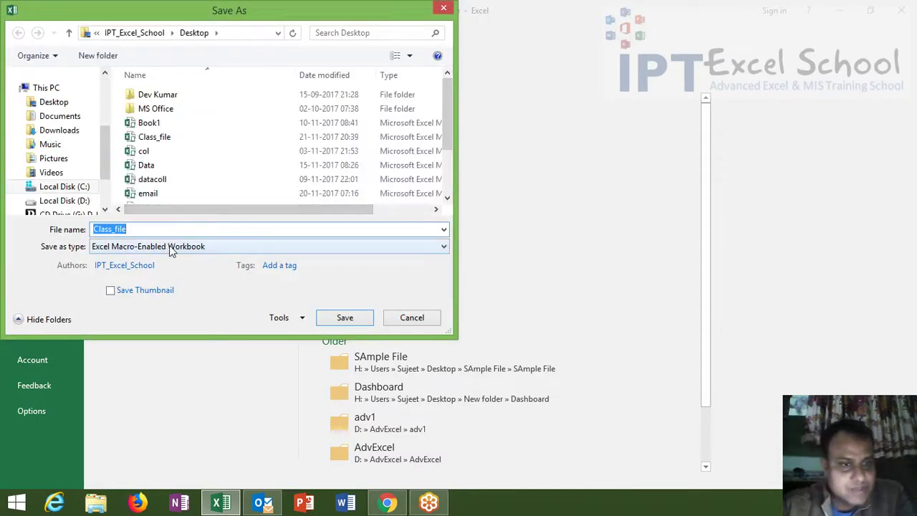
{"action": "left_click", "coordinate": [169, 246]}
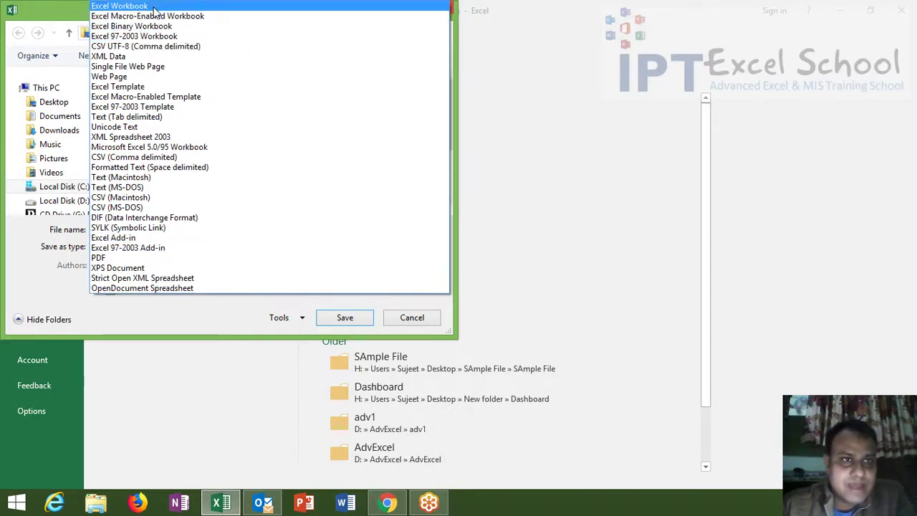
{"action": "left_click", "coordinate": [153, 8]}
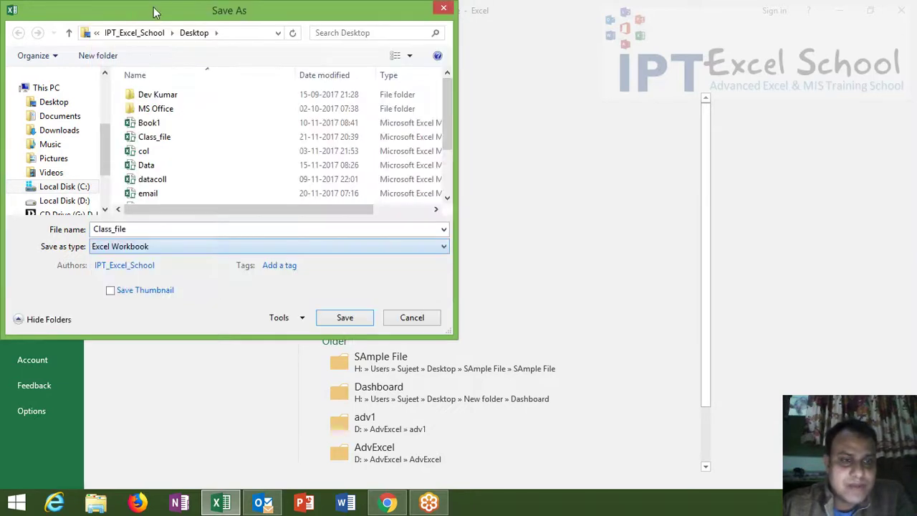
{"action": "left_click", "coordinate": [122, 247]}
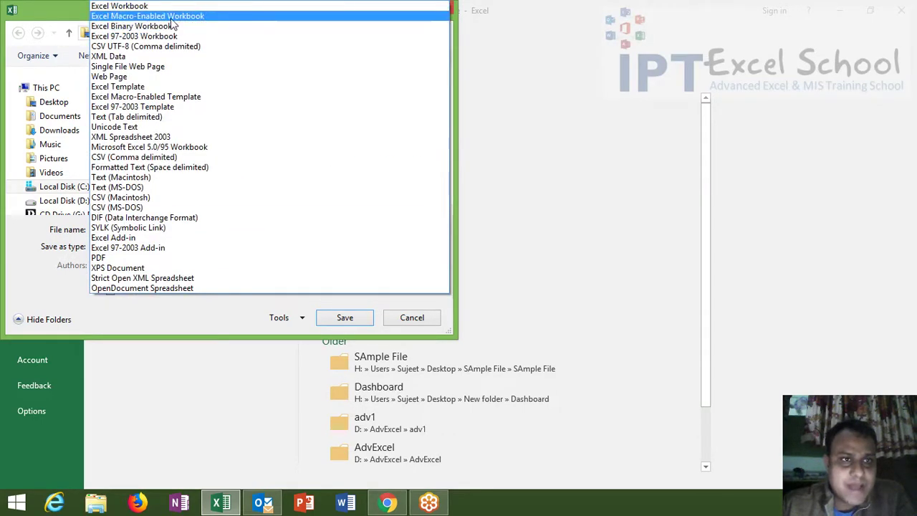
{"action": "left_click", "coordinate": [172, 17]}
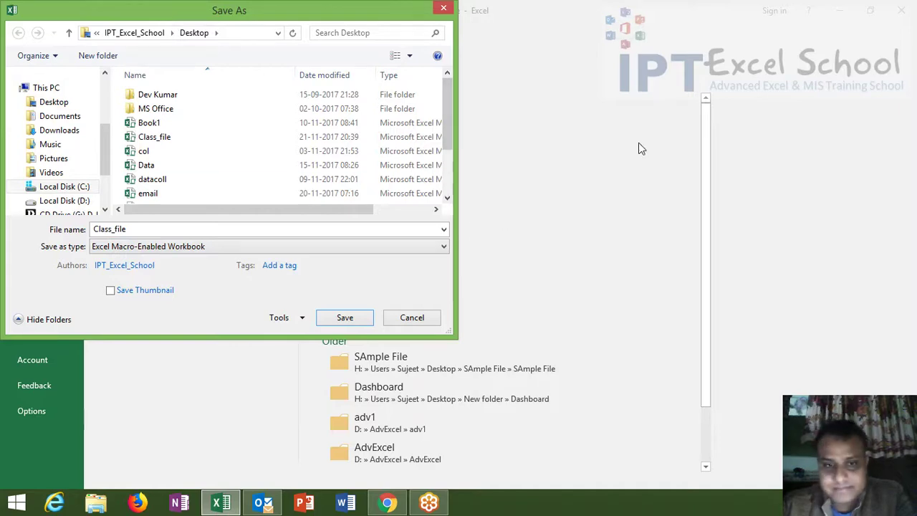
{"action": "left_click", "coordinate": [425, 320]}
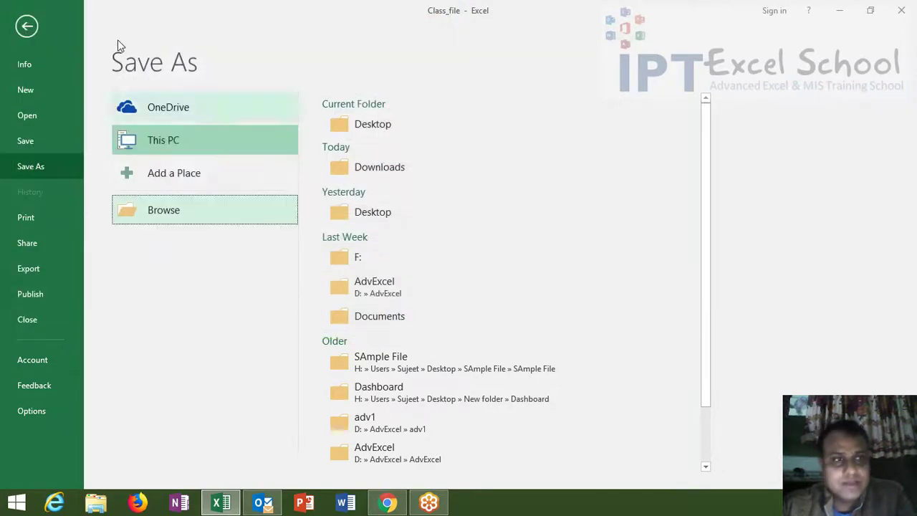
{"action": "left_click", "coordinate": [31, 33]}
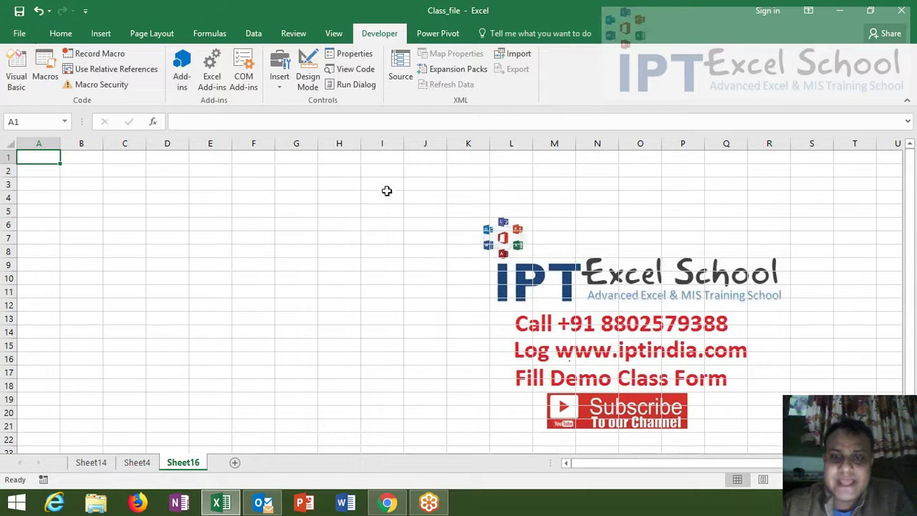
{"action": "left_click", "coordinate": [390, 185]}
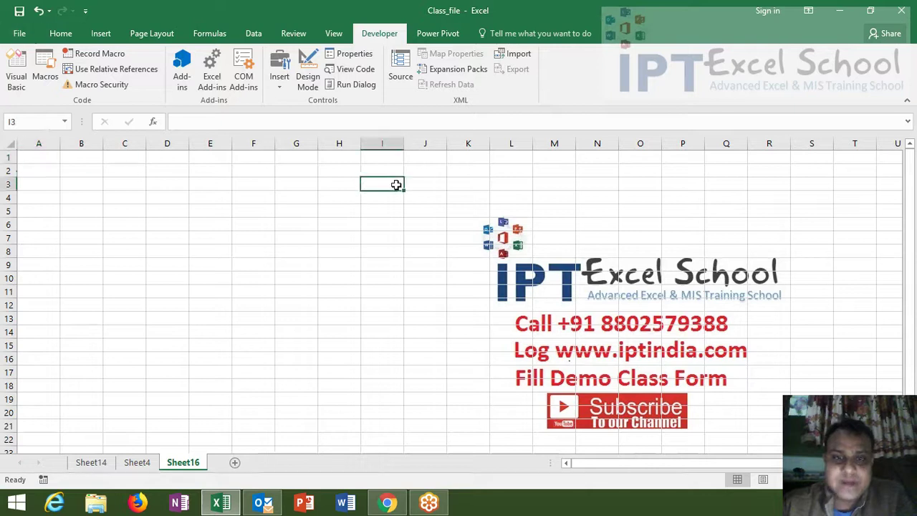
{"action": "left_click", "coordinate": [840, 12]}
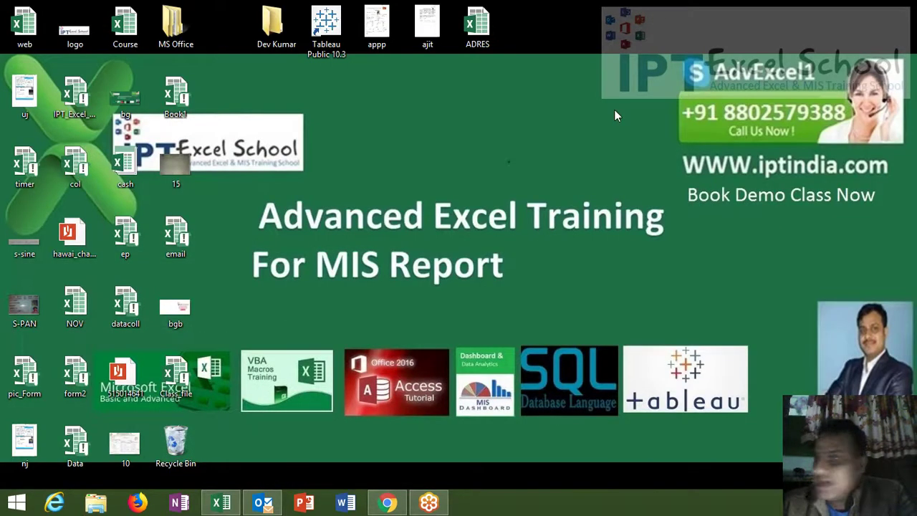
{"action": "right_click", "coordinate": [615, 111]}
{"action": "mouse_move", "coordinate": [647, 118]}
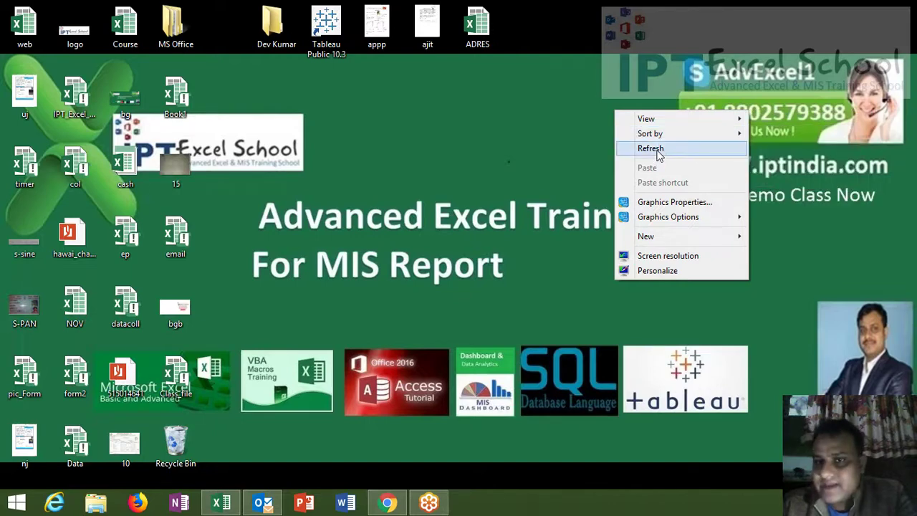
{"action": "left_click", "coordinate": [659, 150]}
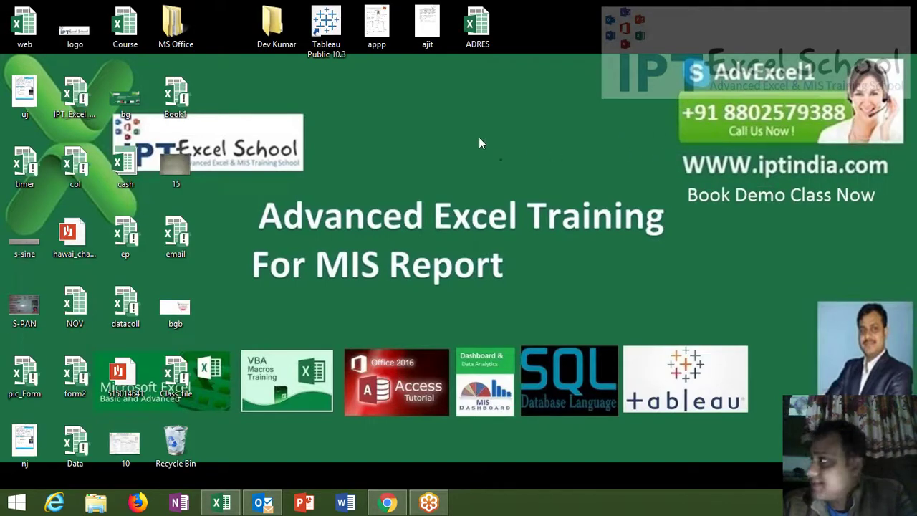